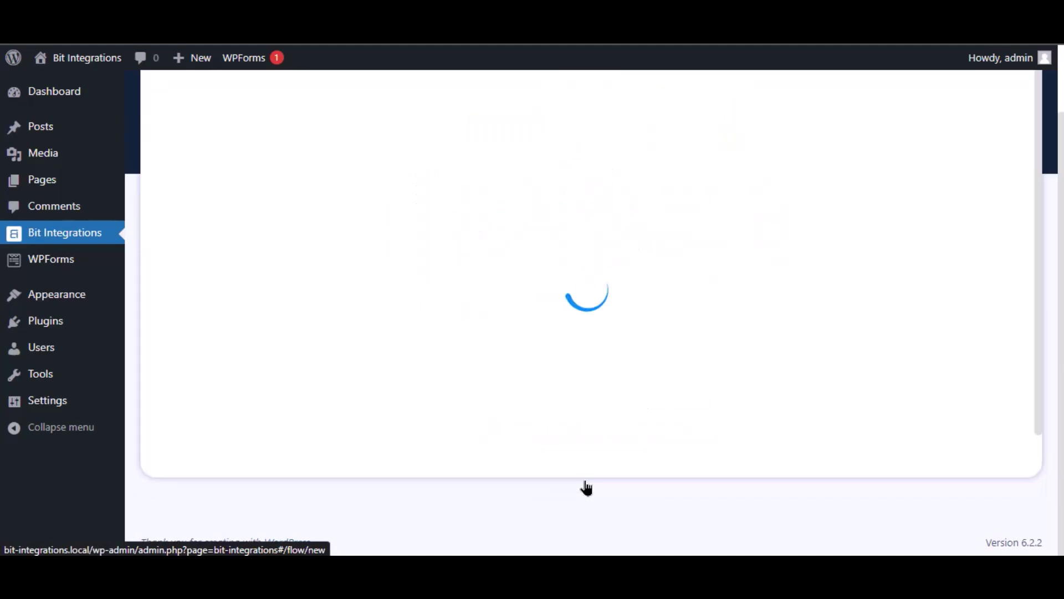
# Make WPForms' Simple Contact Form the integration trigger and continue to action selection
pyautogui.write('wp')
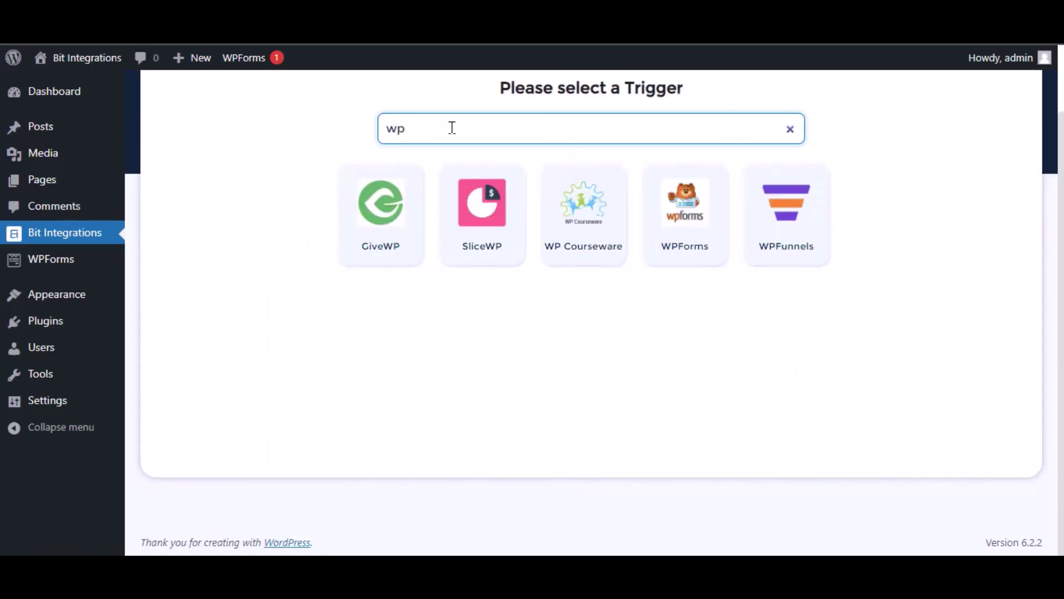
pyautogui.click(684, 245)
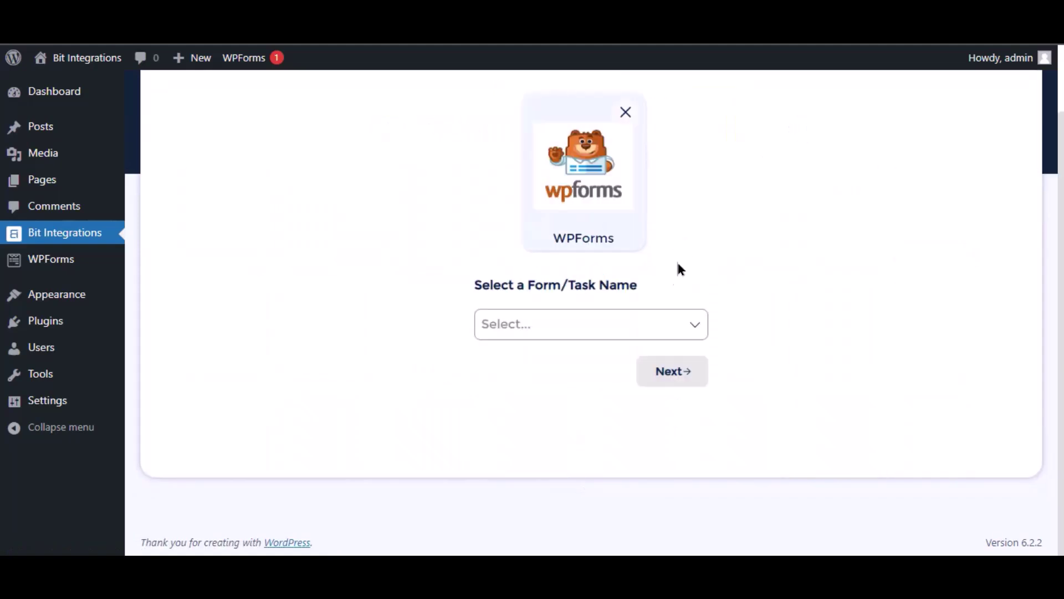
pyautogui.click(572, 320)
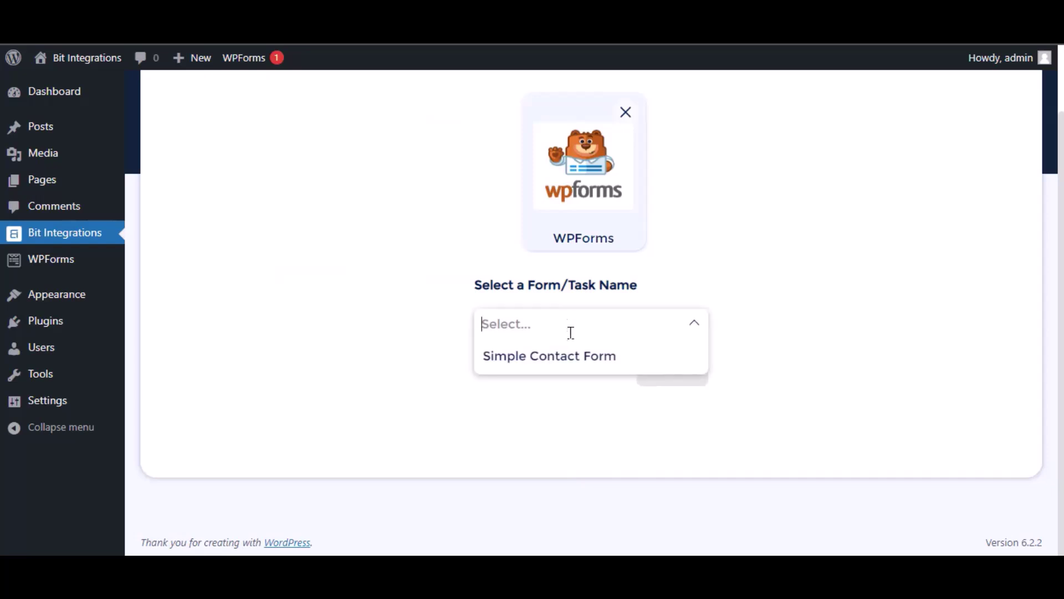
pyautogui.click(571, 359)
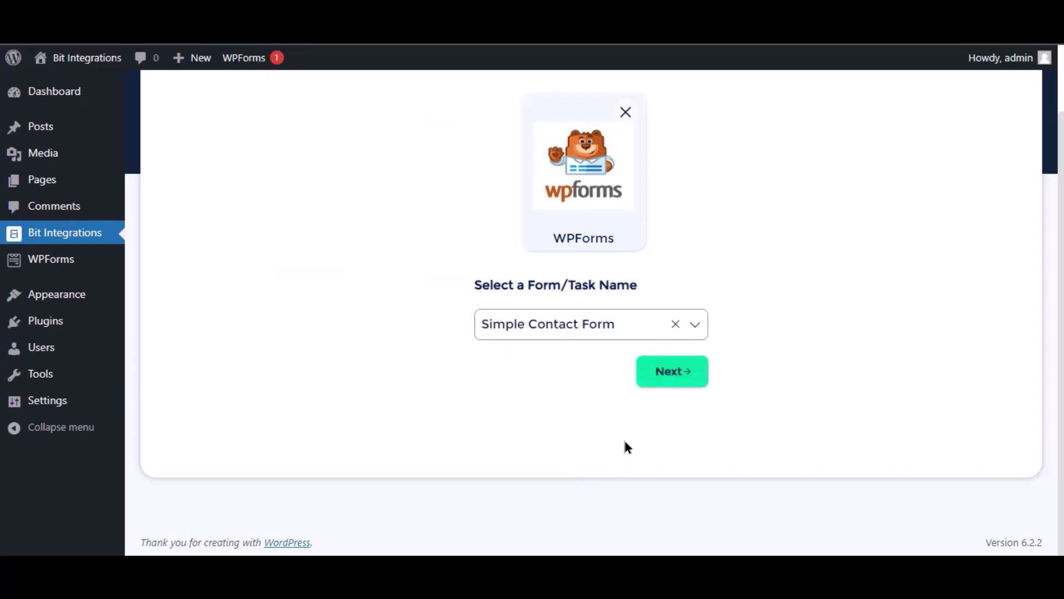
pyautogui.click(672, 373)
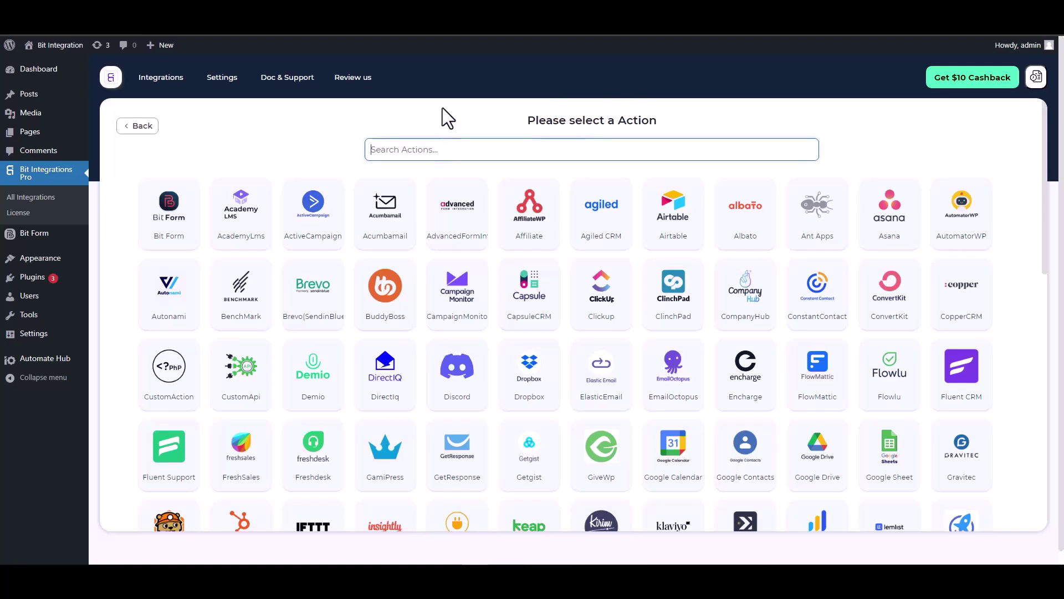
# Select ConstantContact as the action and follow the Constant Contact Application link
pyautogui.write('con')
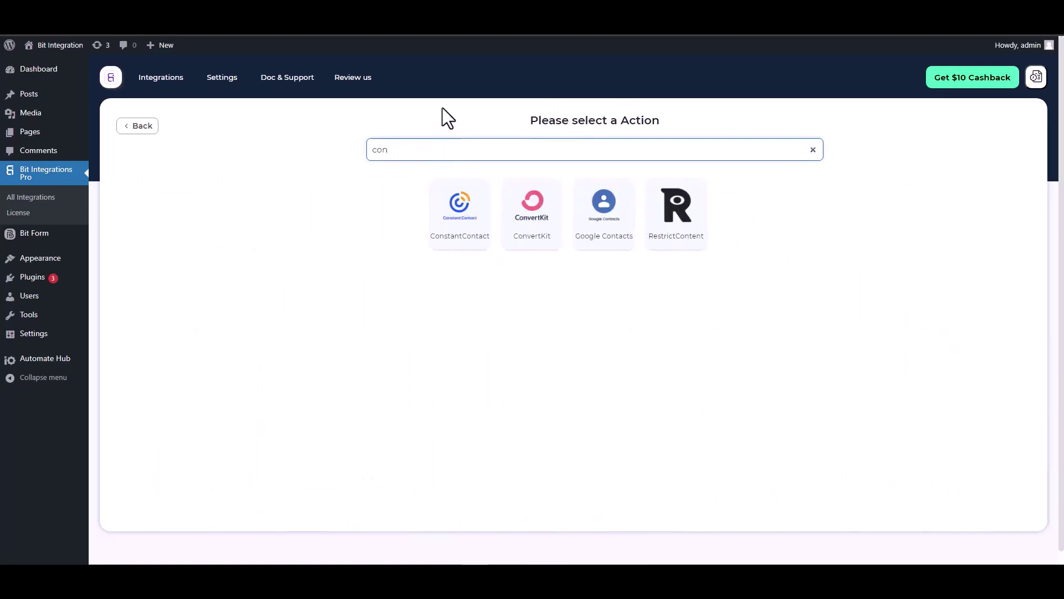
pyautogui.click(455, 235)
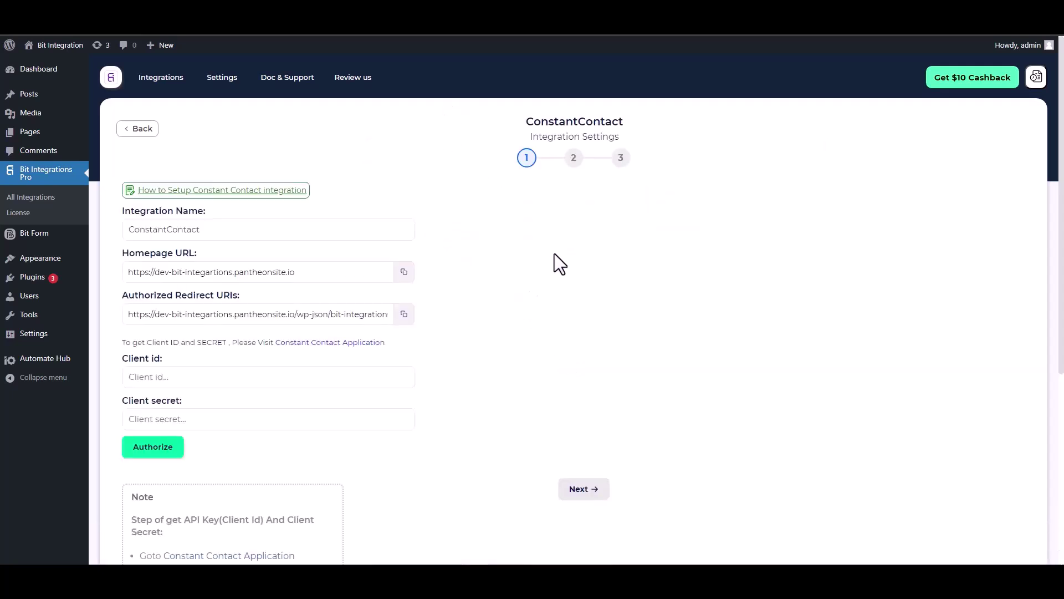
pyautogui.scroll(-2, 507, 255)
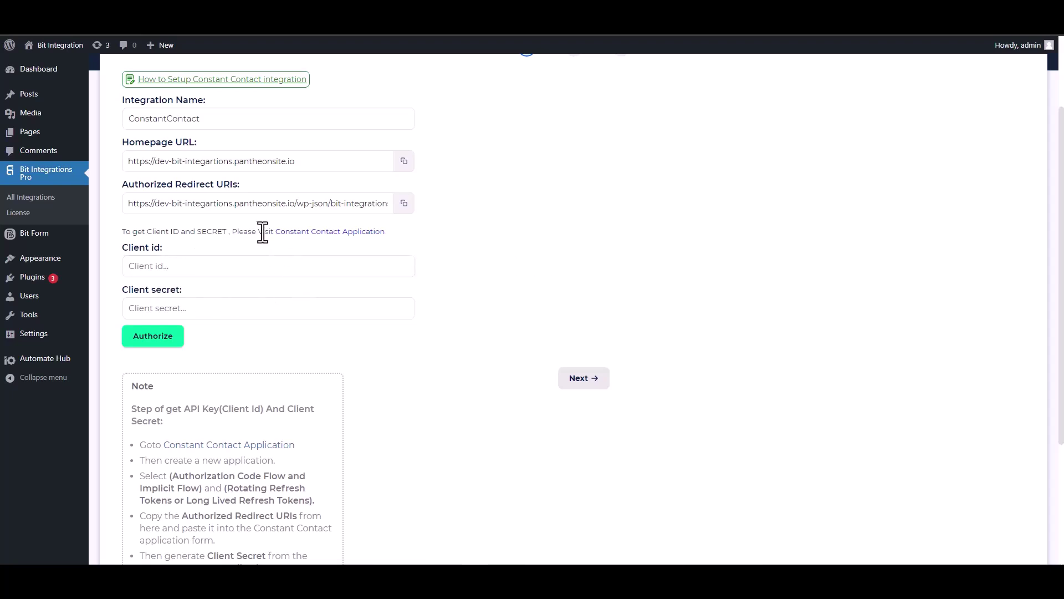
pyautogui.click(323, 233)
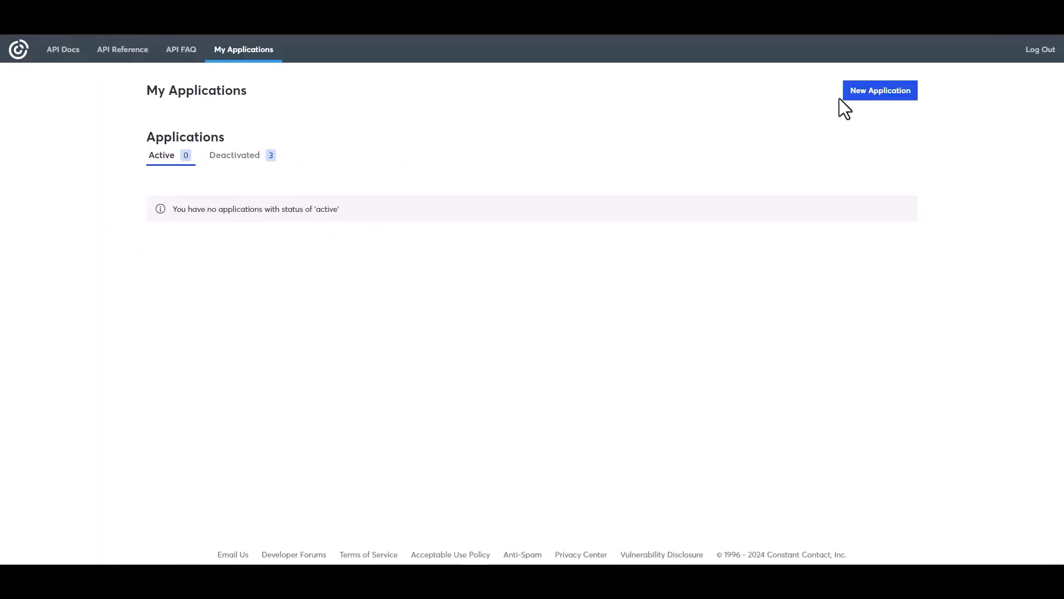
# Create an application named 'Bit Integrations' with Long Lived Refresh Tokens, then open it for editing
pyautogui.click(867, 93)
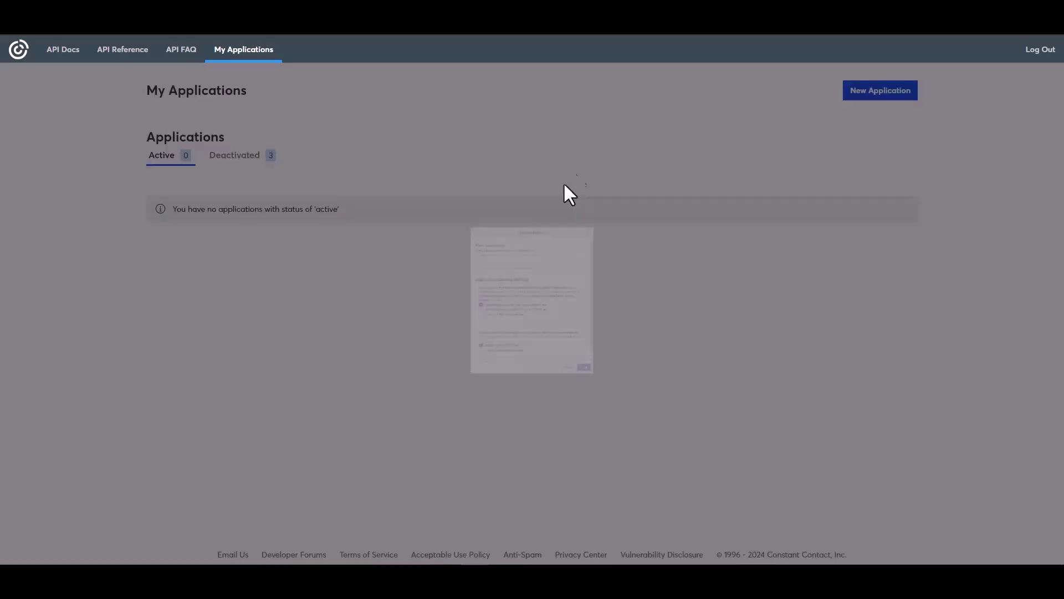
pyautogui.click(425, 206)
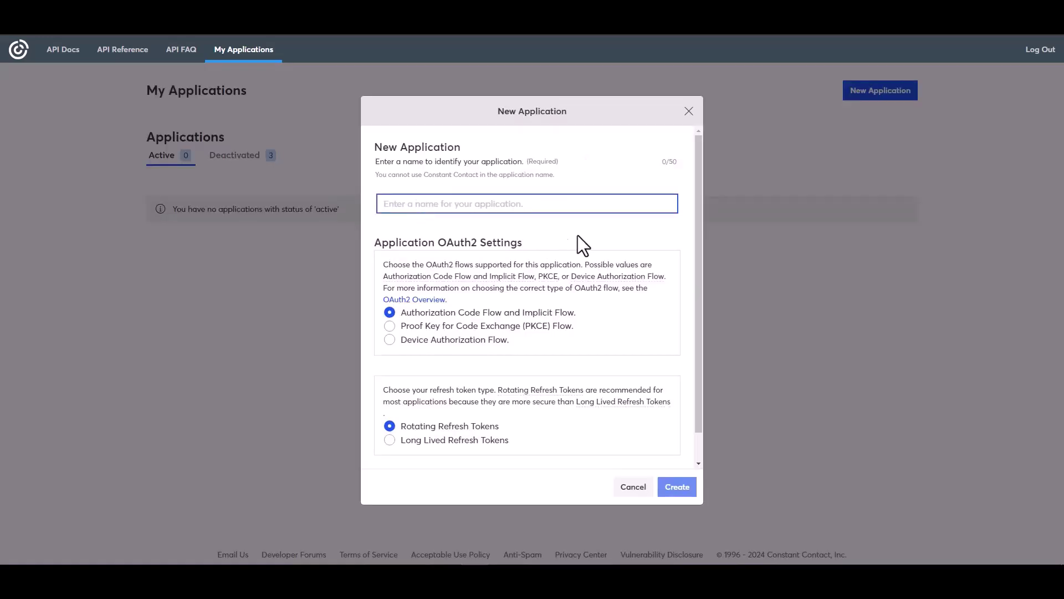
pyautogui.write('Bit')
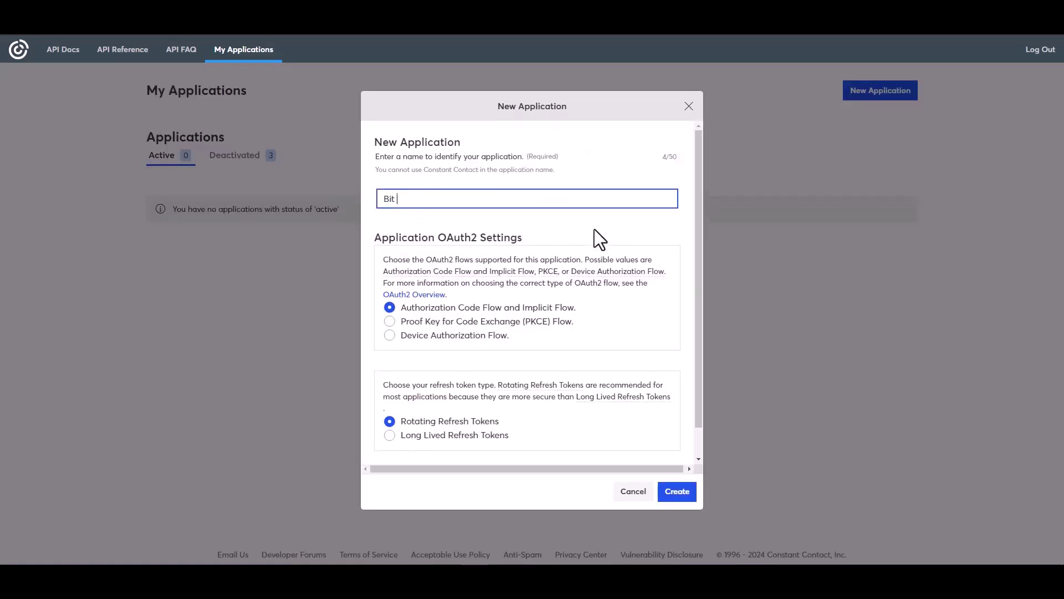
pyautogui.write(' Integrations')
pyautogui.click(411, 437)
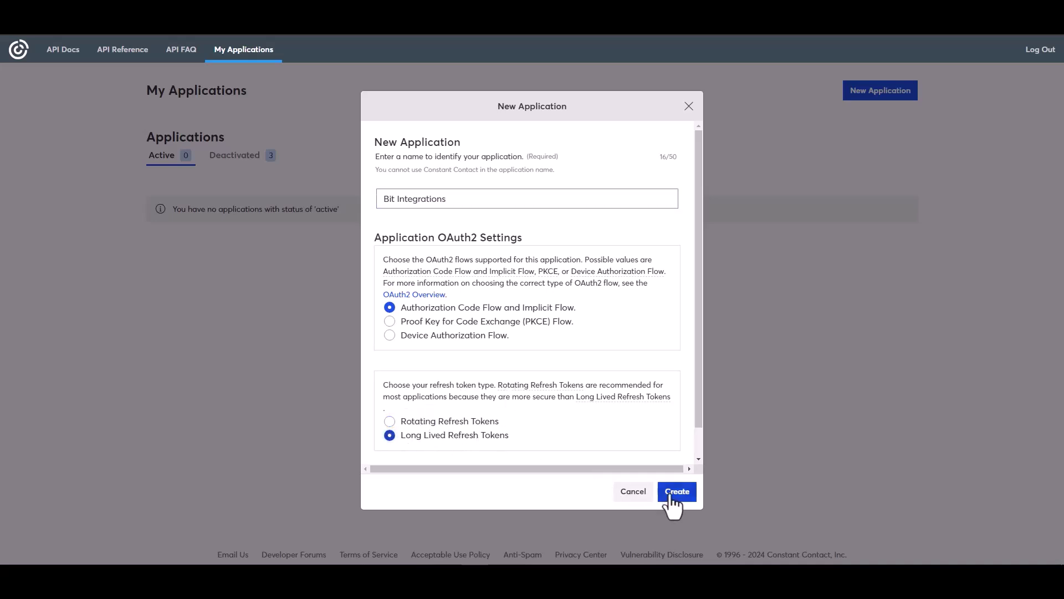
pyautogui.click(677, 492)
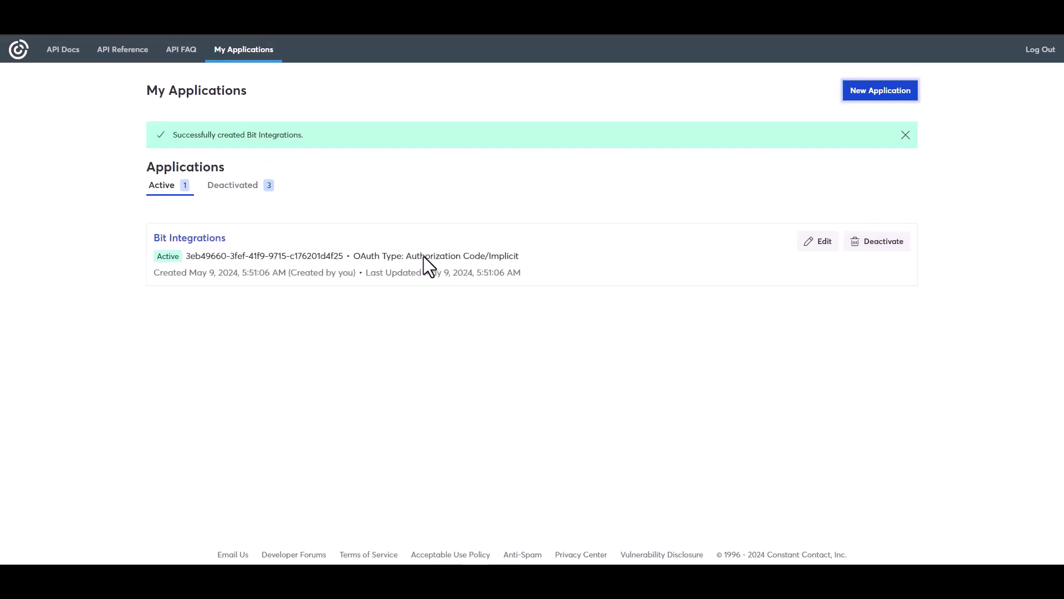
pyautogui.click(819, 244)
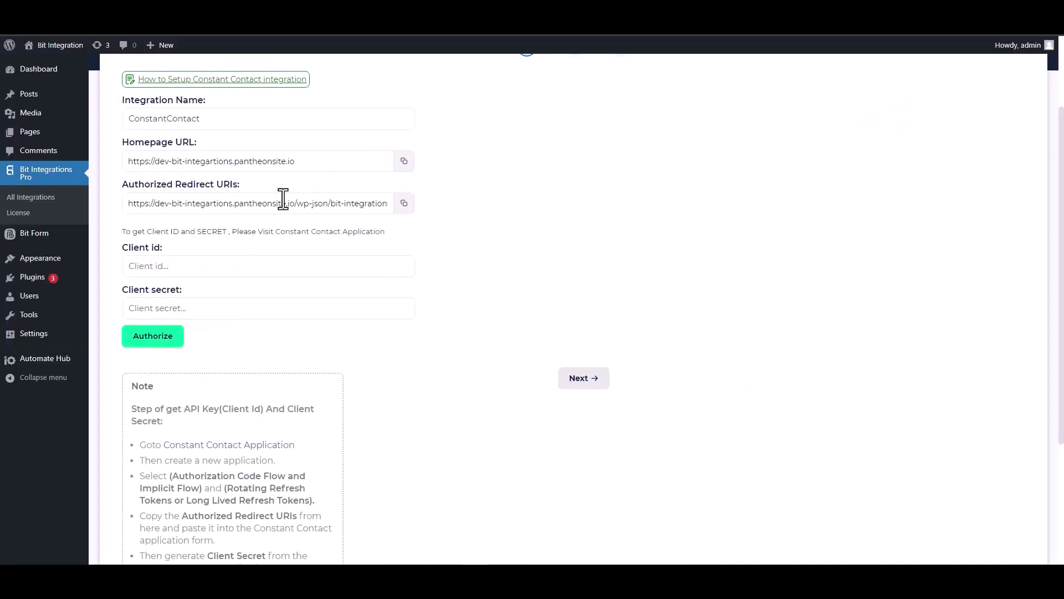
pyautogui.click(408, 208)
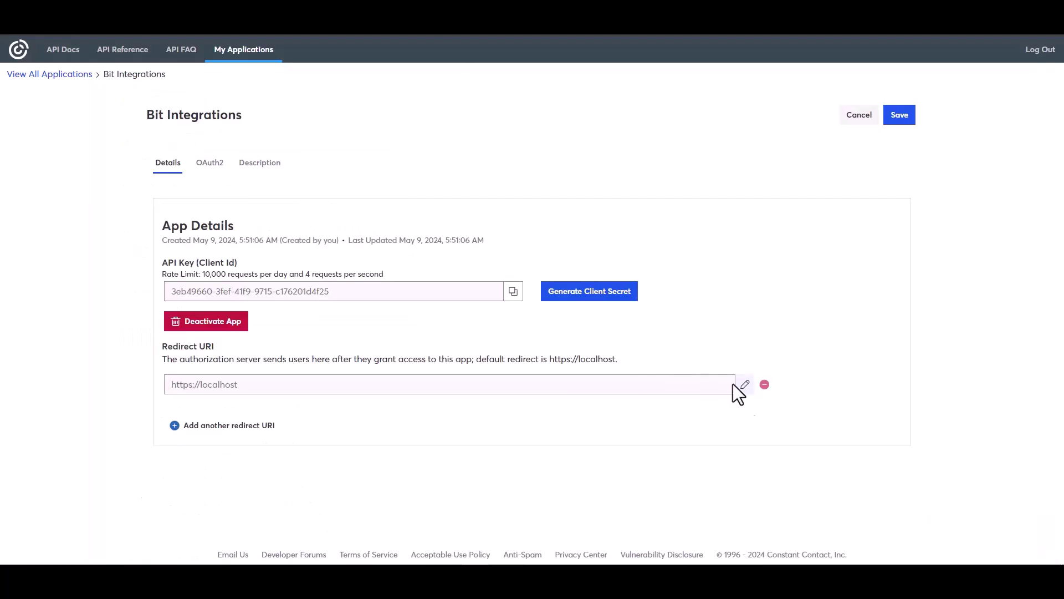
pyautogui.click(745, 385)
pyautogui.tripleClick(451, 304)
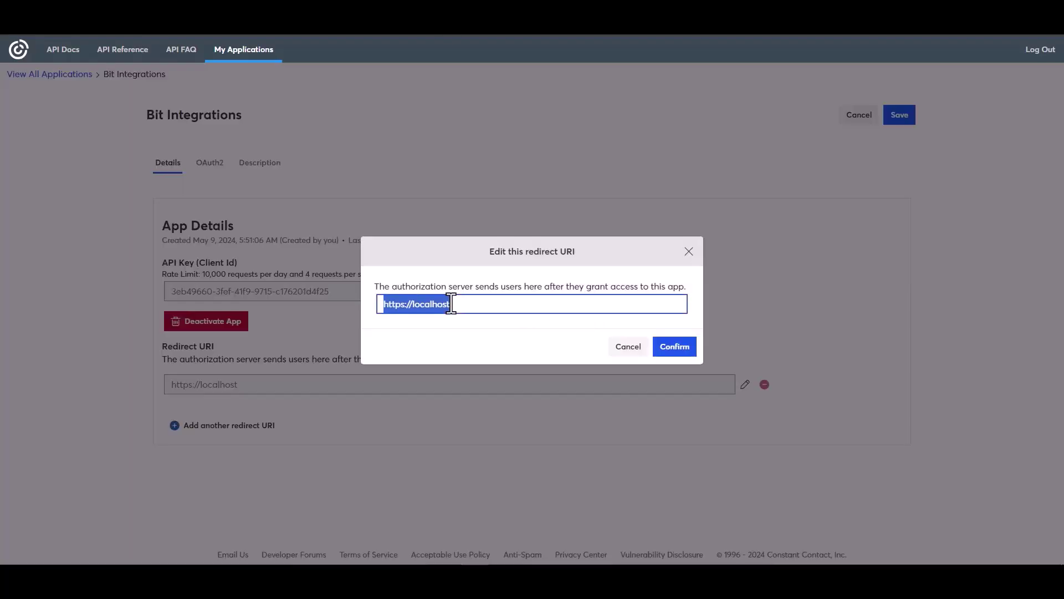
pyautogui.hotkey('ctrl', 'v')
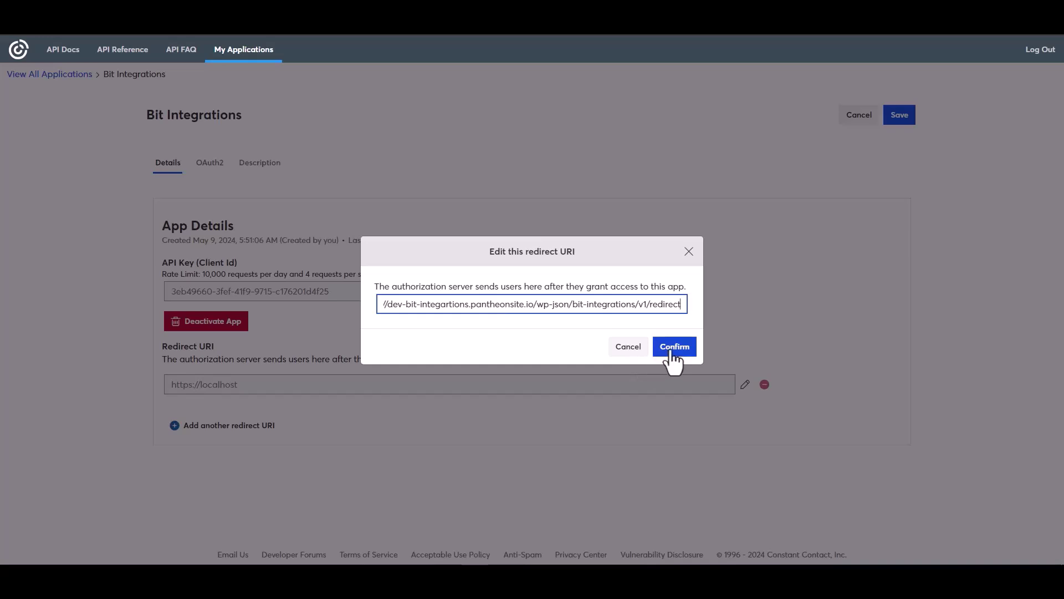
pyautogui.click(672, 349)
# Copy the app's API key into the plugin's Client id field
pyautogui.click(513, 337)
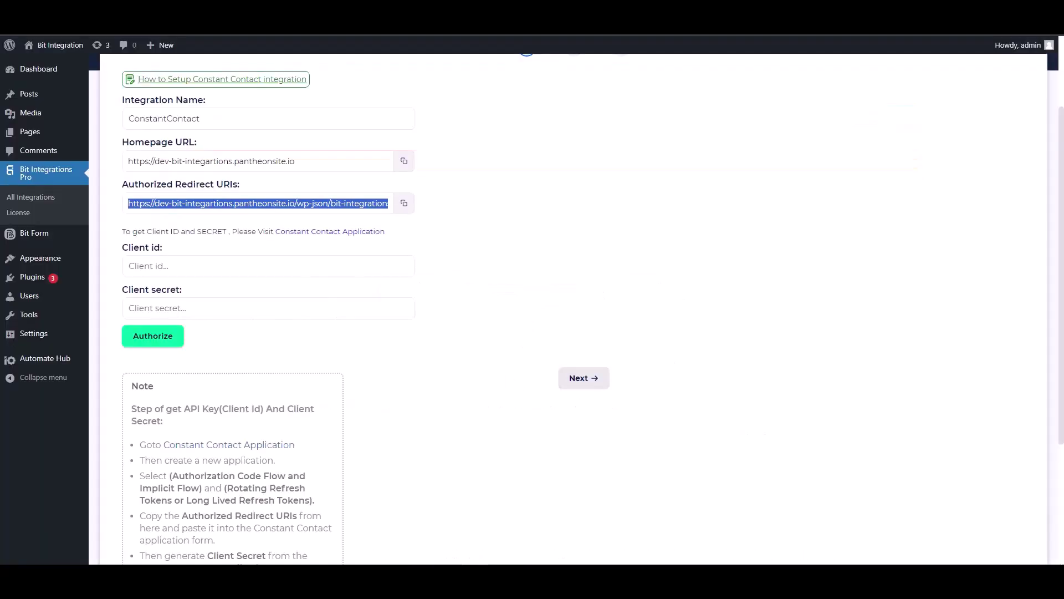
pyautogui.click(190, 266)
pyautogui.hotkey('ctrl', 'v')
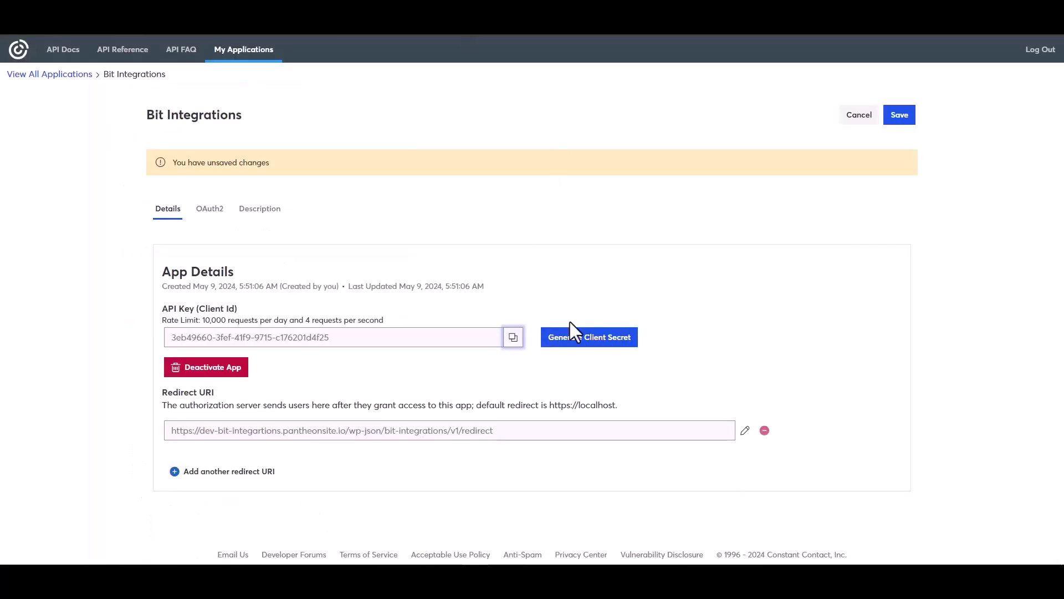
# Generate and copy a new client secret, save the app, and return to the plugin form
pyautogui.click(565, 341)
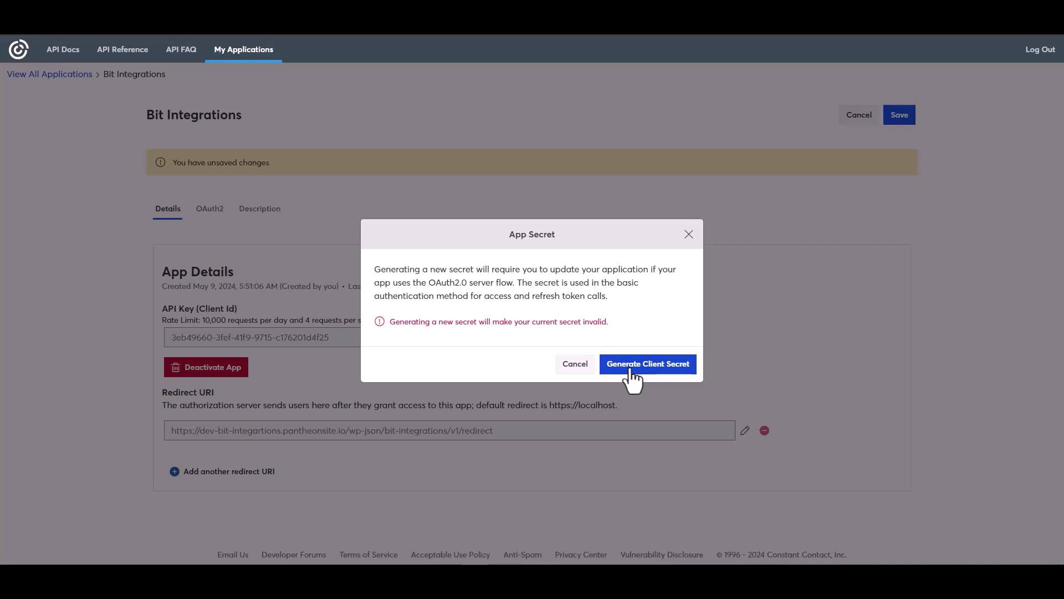
pyautogui.click(631, 370)
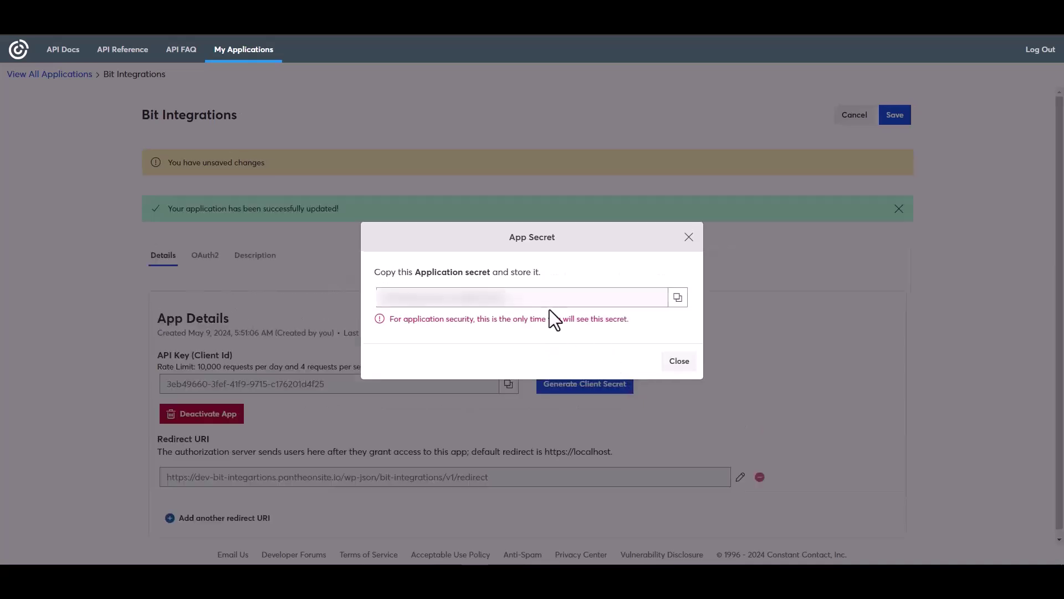
pyautogui.click(679, 298)
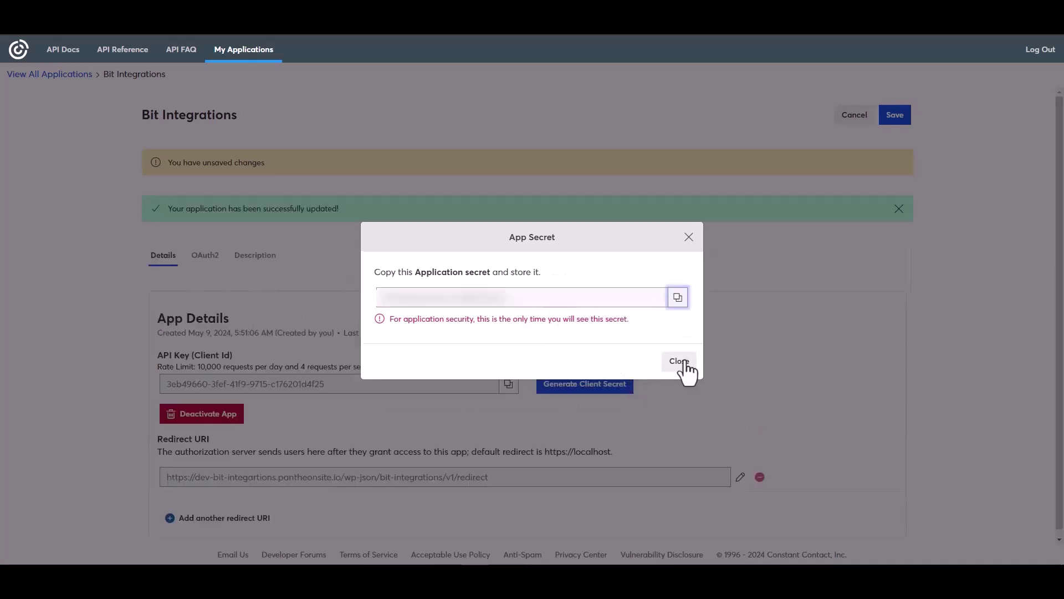
pyautogui.click(680, 360)
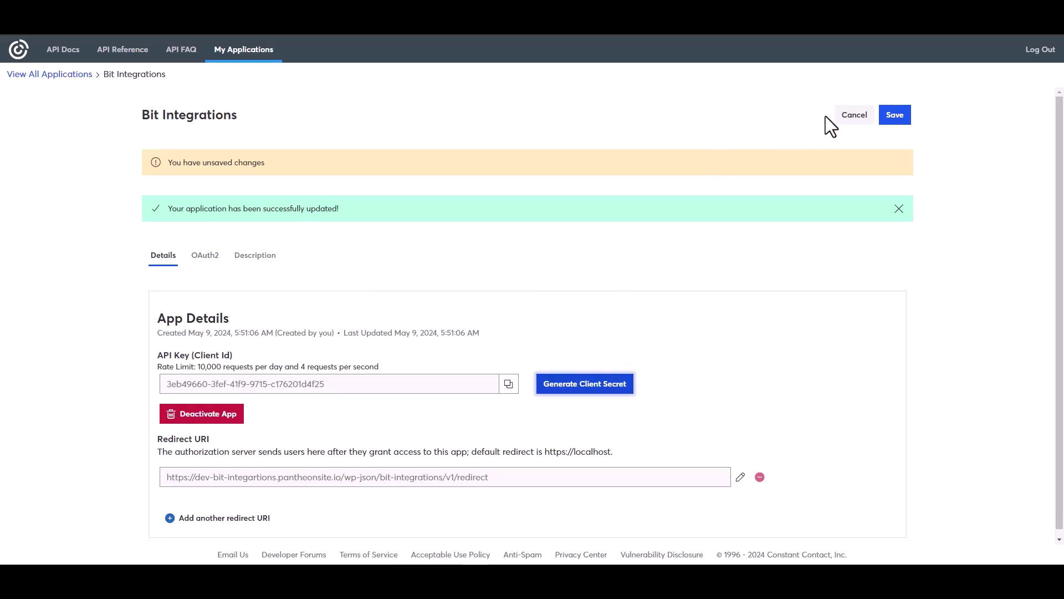
pyautogui.click(894, 116)
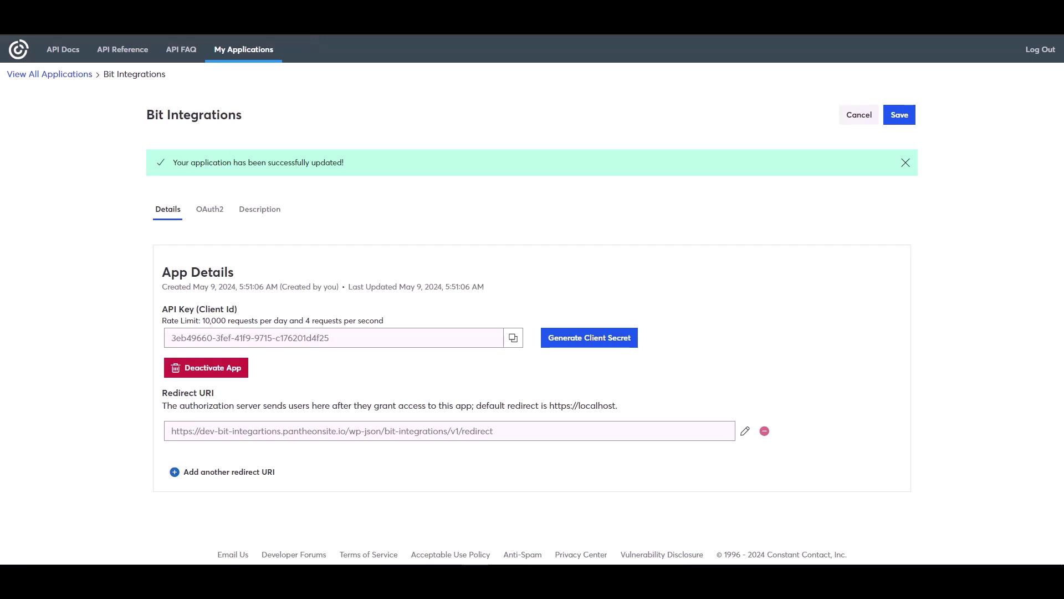
pyautogui.hotkey('ctrl', 'Tab')
pyautogui.click(217, 308)
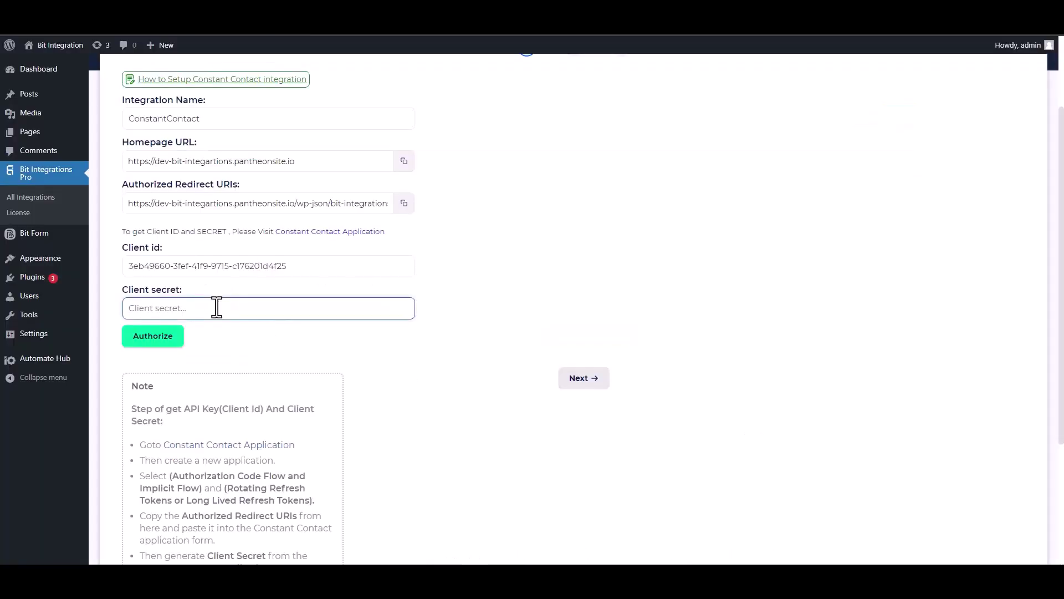
# Paste the client secret, authorize, and allow Constant Contact access until it shows Authorized Successfully
pyautogui.hotkey('ctrl', 'v')
pyautogui.click(154, 344)
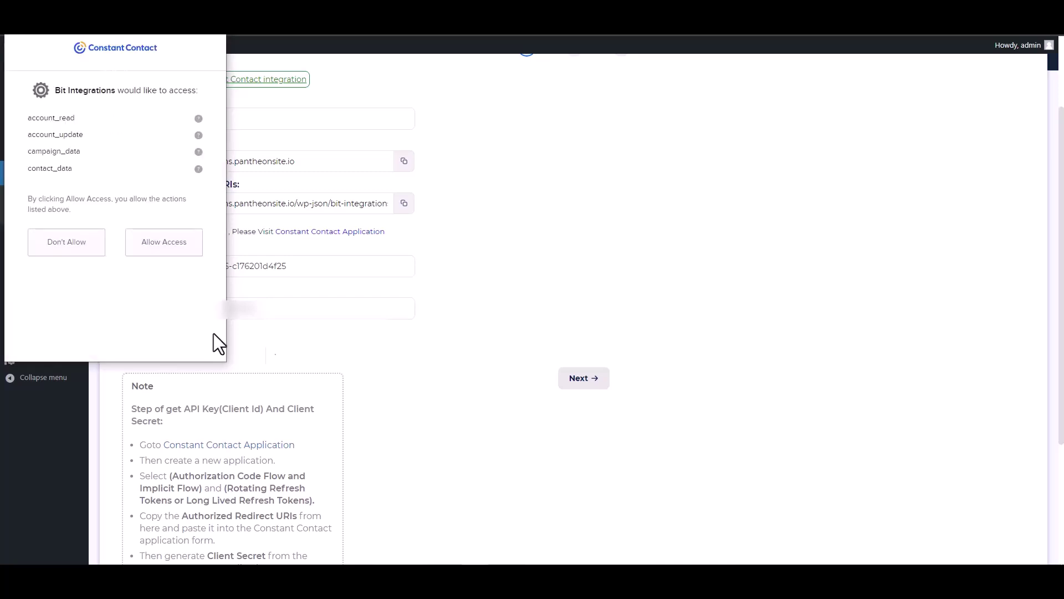
pyautogui.click(163, 245)
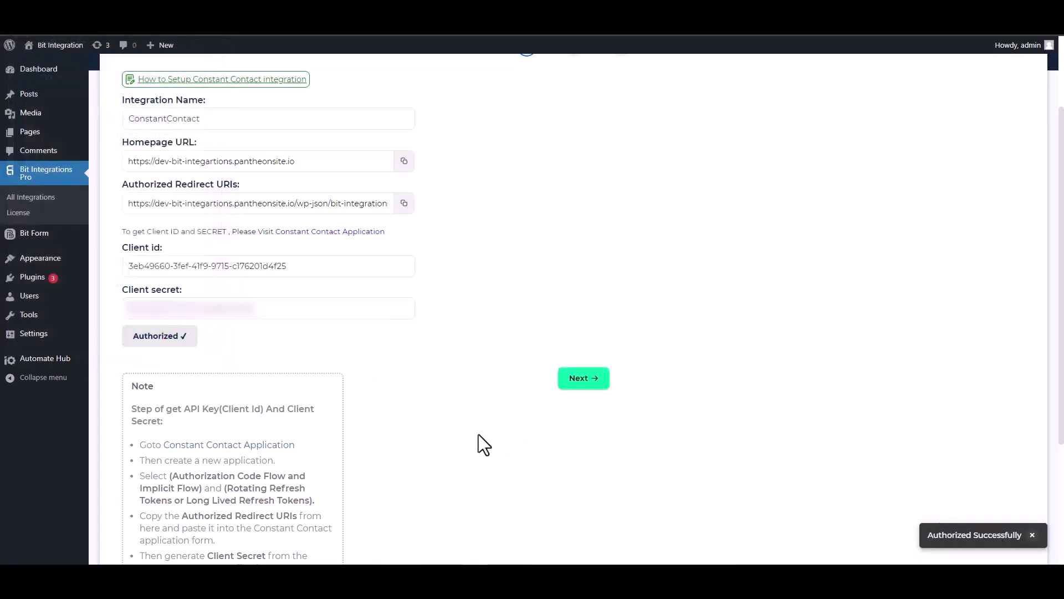
# Set the source to Contact and map the form's Email field to Email
pyautogui.click(579, 381)
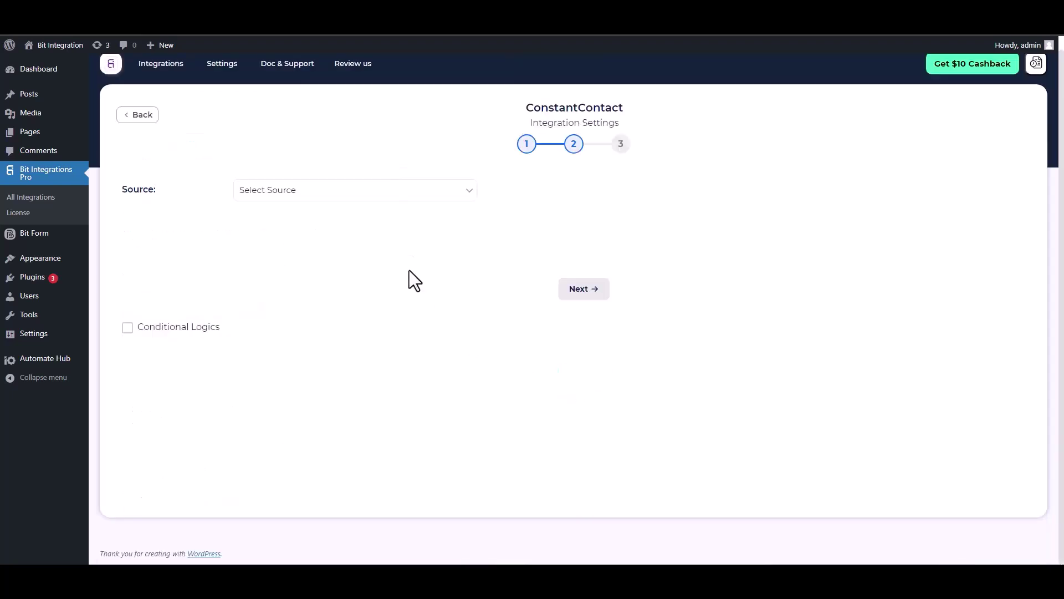
pyautogui.click(307, 193)
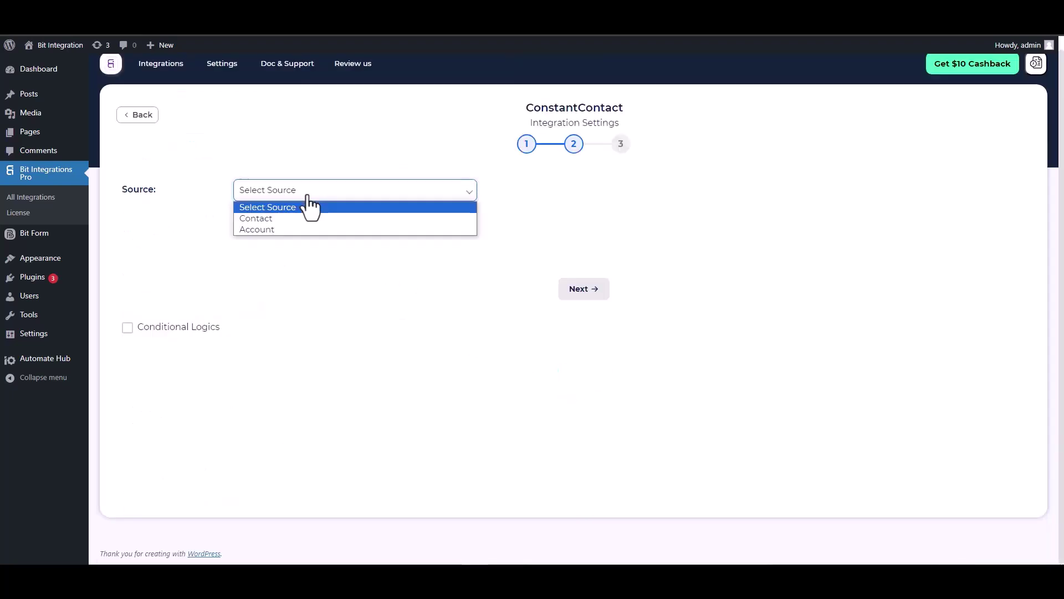
pyautogui.click(269, 219)
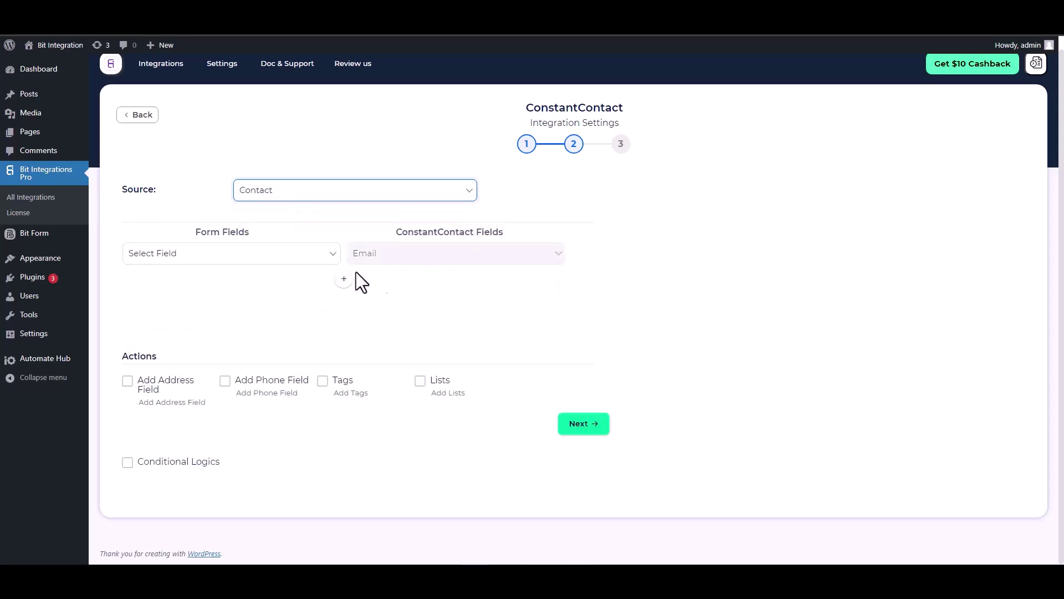
pyautogui.click(282, 258)
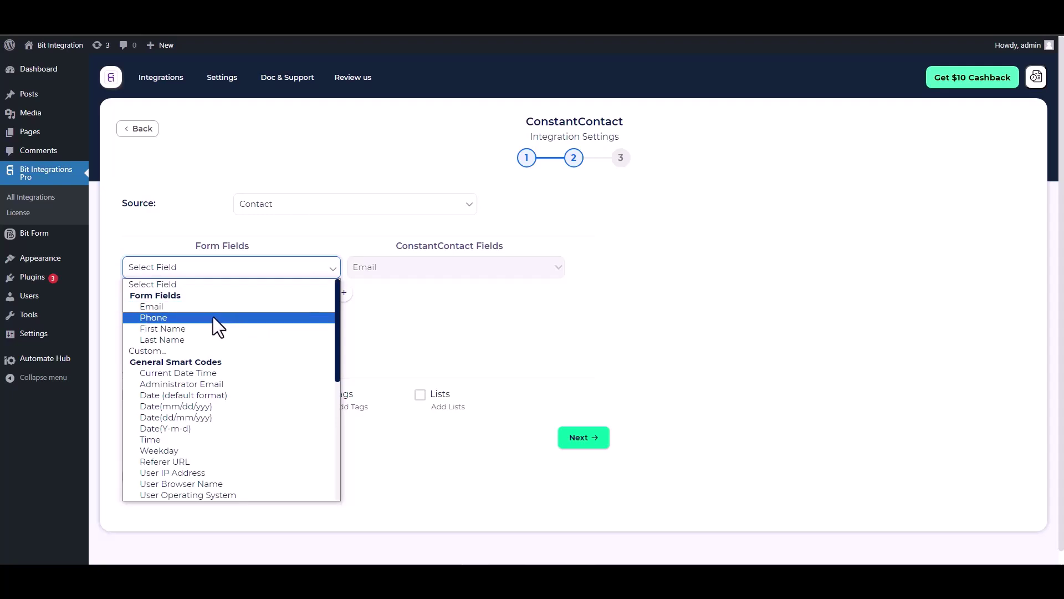
pyautogui.click(193, 307)
# Add mapping rows pairing the form's First Name and Last Name with the matching Constant Contact fields
pyautogui.click(343, 295)
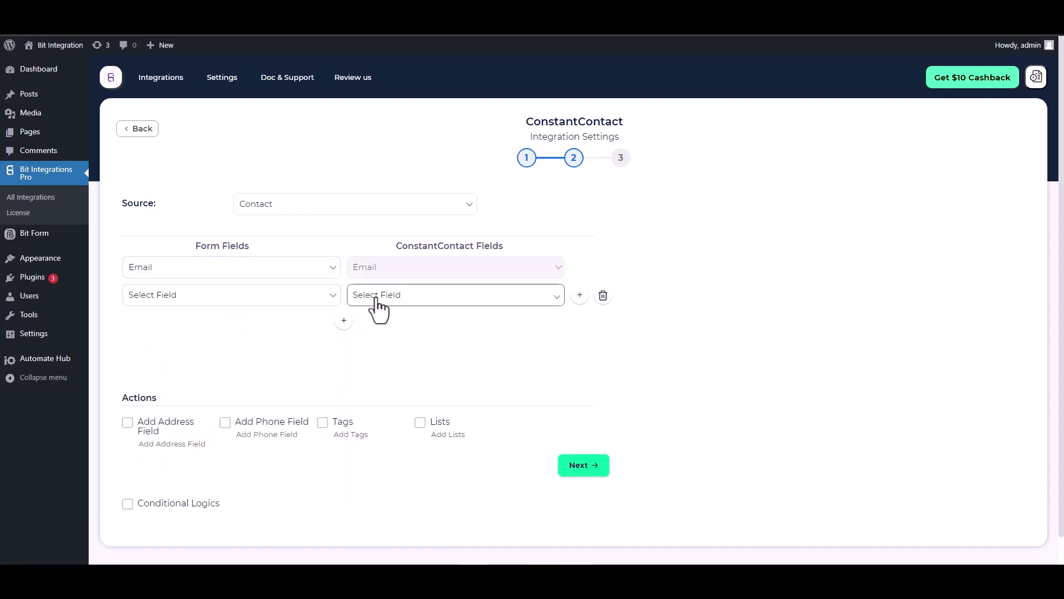
pyautogui.click(376, 299)
pyautogui.click(371, 323)
pyautogui.click(282, 299)
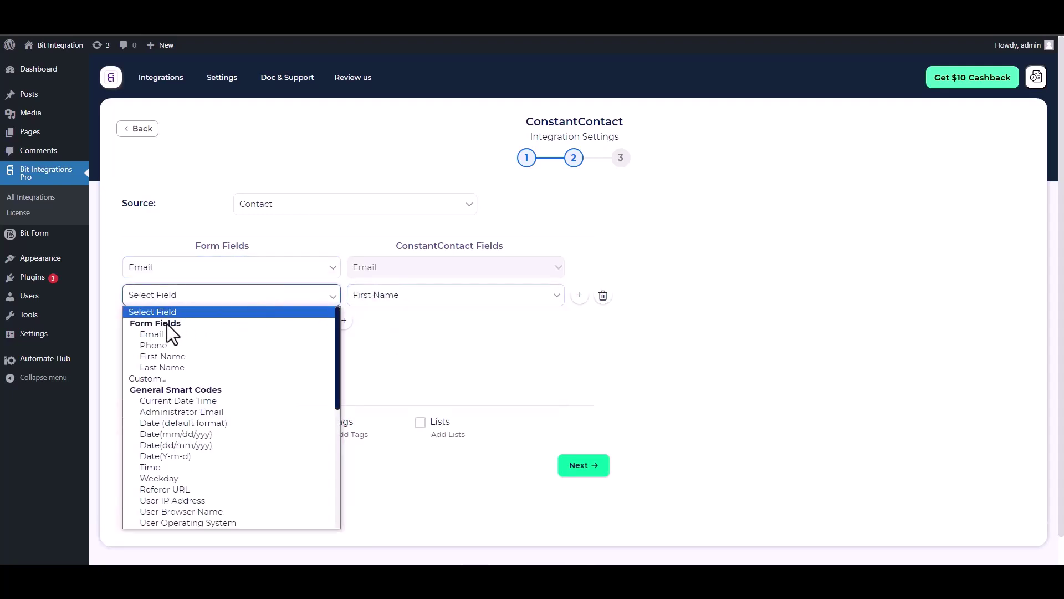
pyautogui.click(165, 356)
pyautogui.click(343, 321)
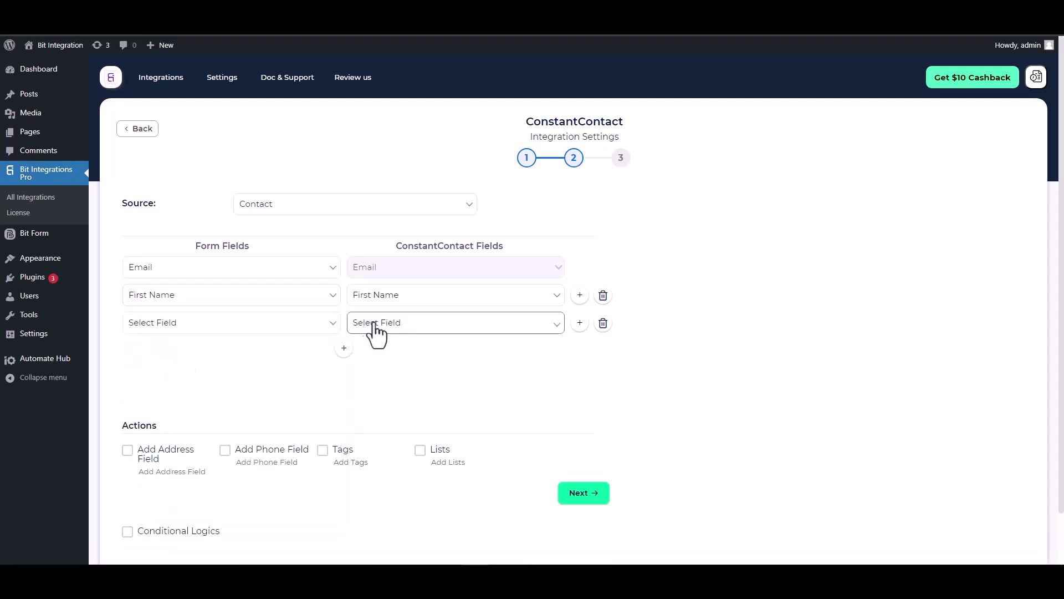
pyautogui.click(371, 327)
pyautogui.click(372, 370)
pyautogui.click(253, 326)
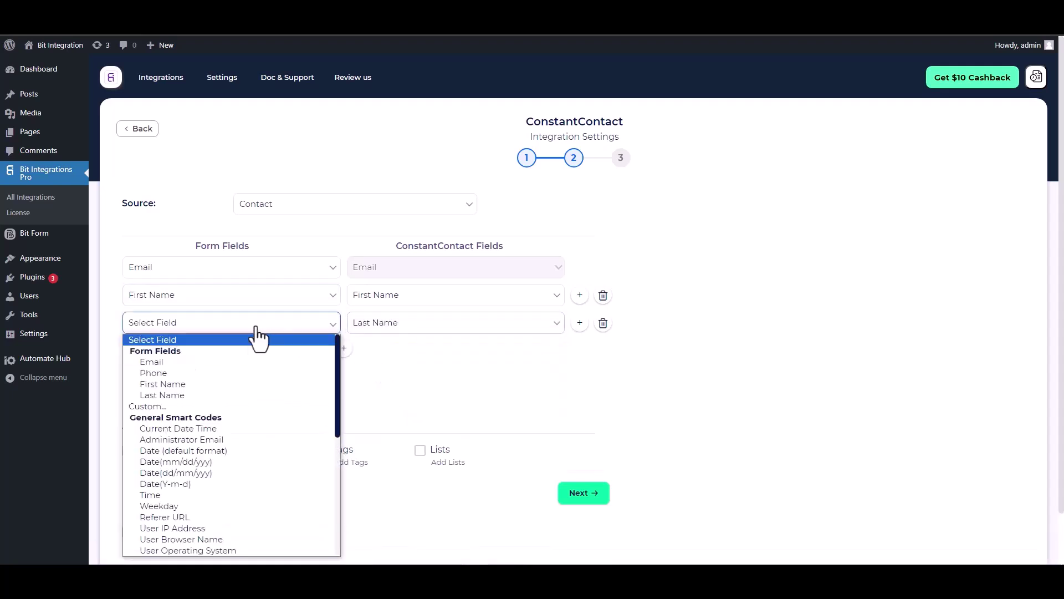
pyautogui.click(167, 395)
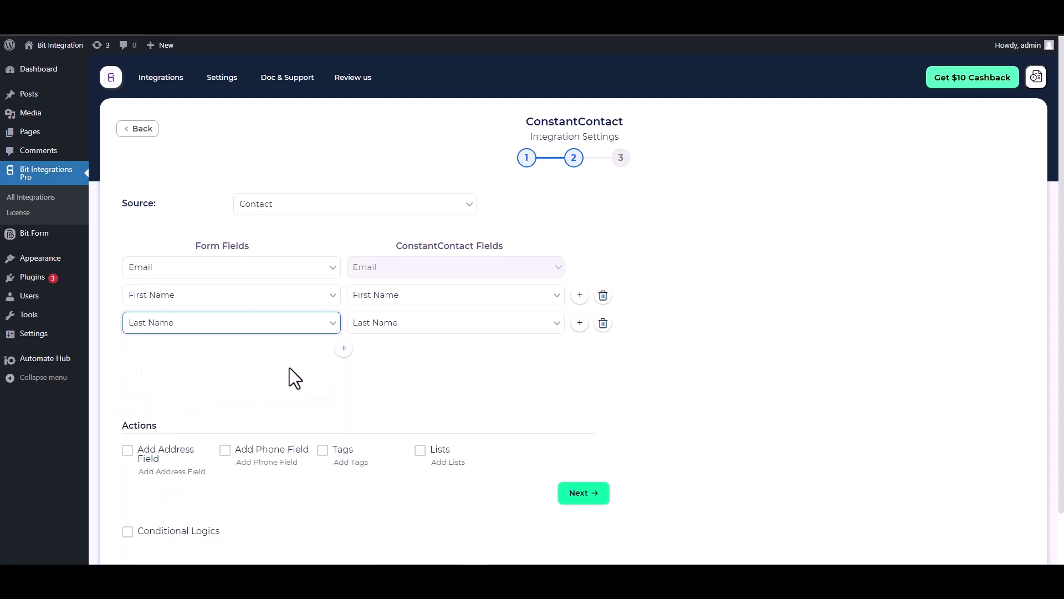
# Add a fourth row mapping the form's Phone field to Phone Number
pyautogui.click(343, 348)
pyautogui.click(373, 350)
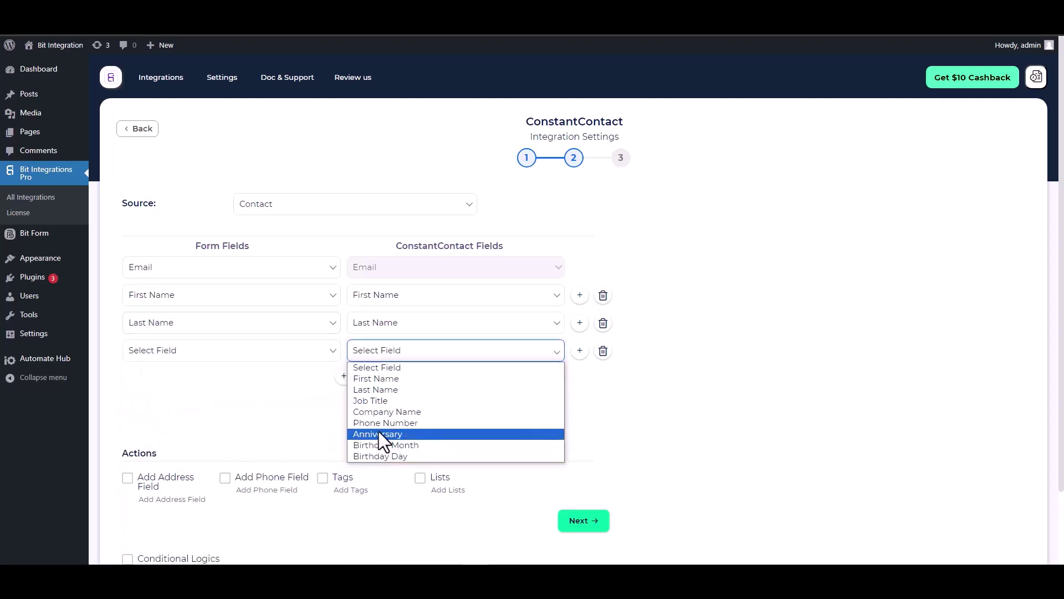
pyautogui.click(386, 424)
pyautogui.click(286, 354)
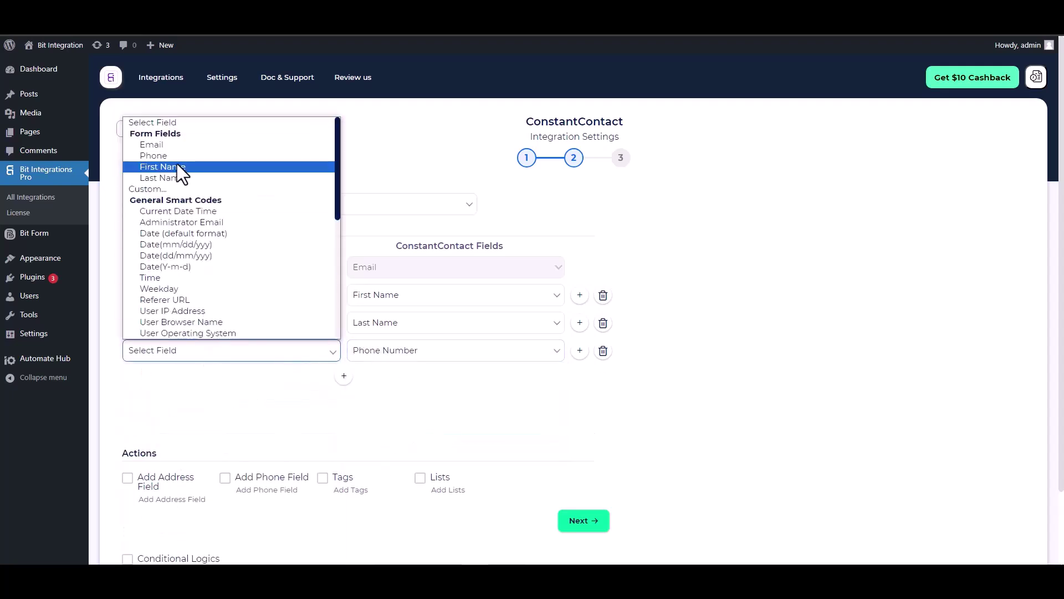
pyautogui.click(154, 155)
pyautogui.scroll(-1, 300, 366)
pyautogui.scroll(-1, 321, 370)
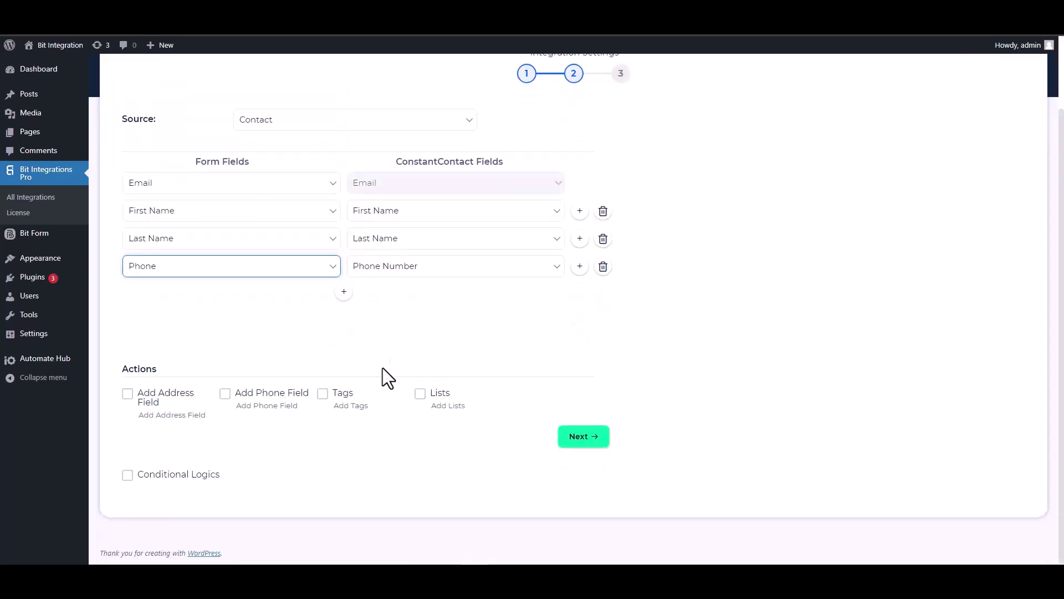
# Leave Conditional Logics unticked after toggling it, and advance to step 3
pyautogui.moveTo(161, 368); pyautogui.dragTo(120, 370)
pyautogui.click(182, 370)
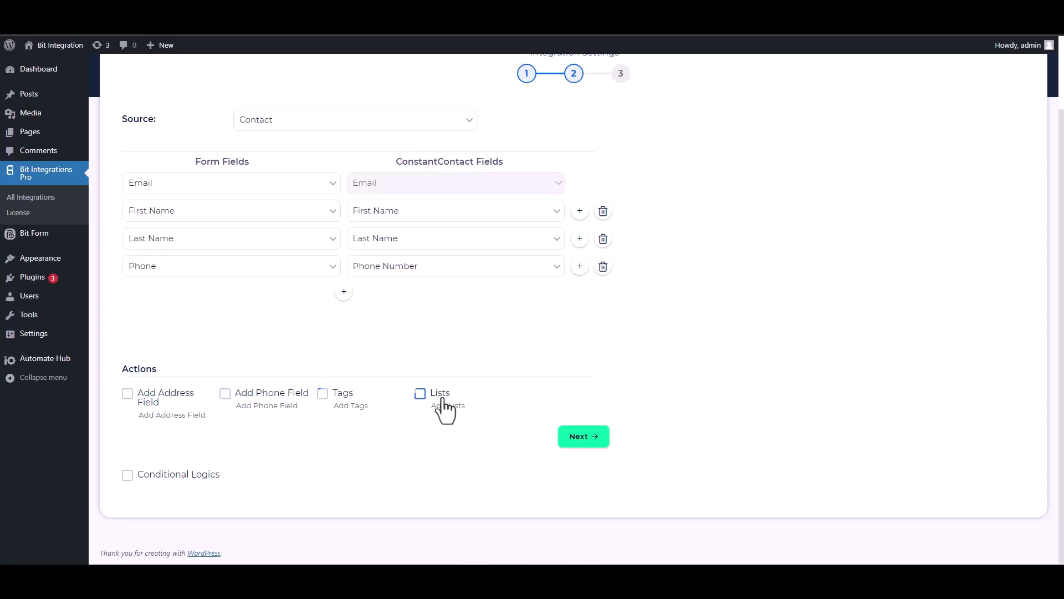
pyautogui.click(128, 475)
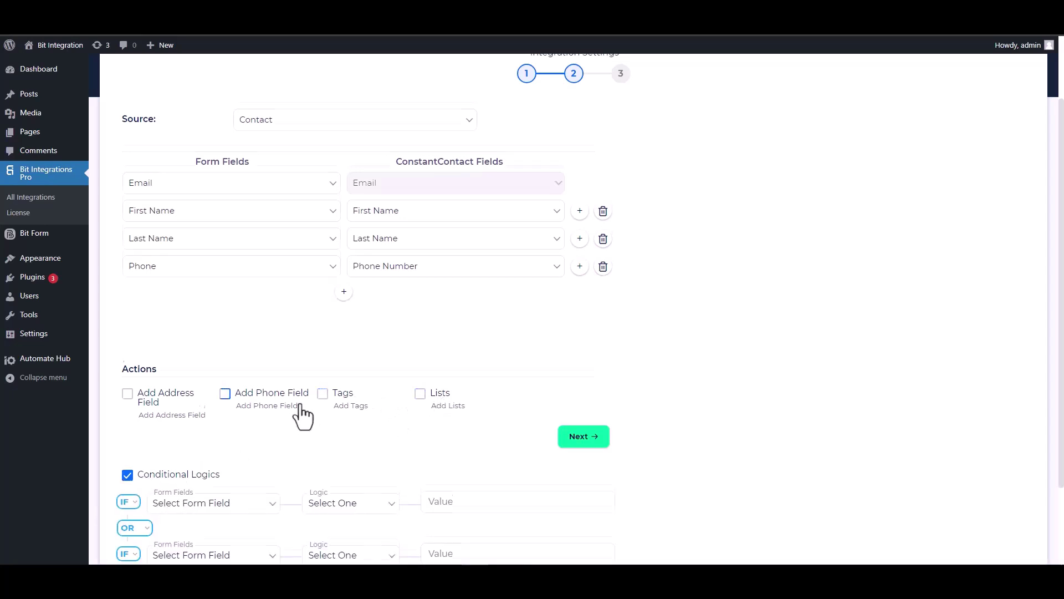
pyautogui.scroll(-2, 297, 410)
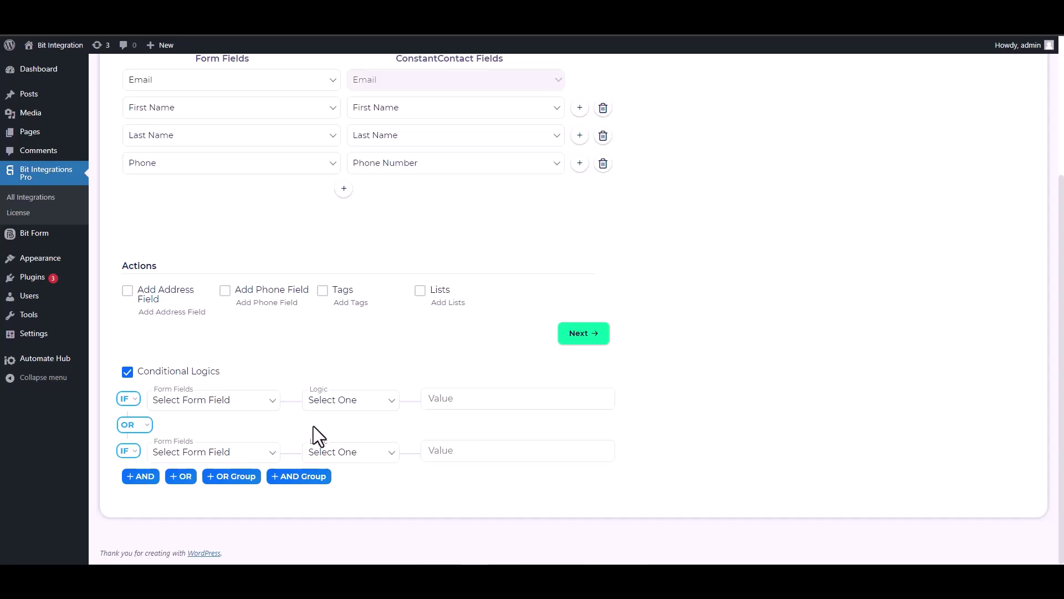
pyautogui.click(128, 371)
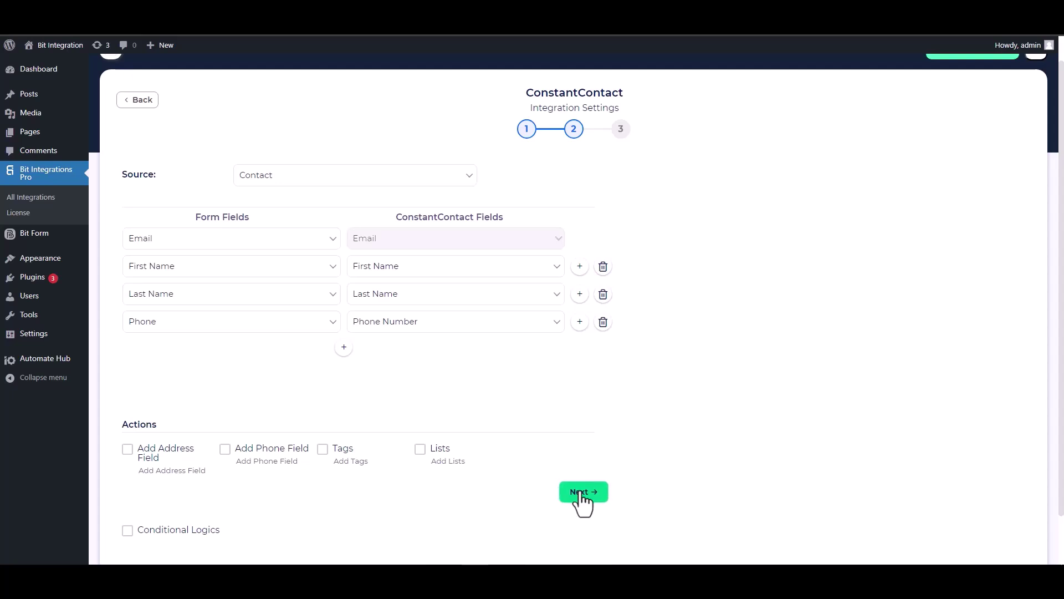
pyautogui.click(582, 494)
# Finish and save the integration, then enter a test first and last name in the contact form
pyautogui.click(571, 238)
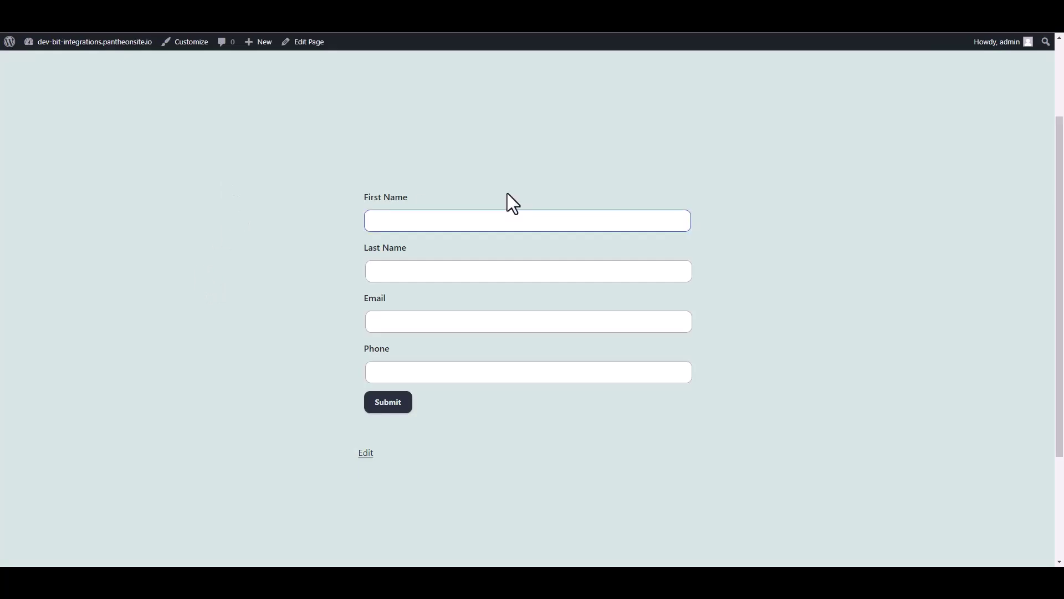
pyautogui.click(479, 220)
pyautogui.write('Bit')
pyautogui.click(447, 268)
pyautogui.write('Integrations')
# Fill in the test email address and phone number and submit the form
pyautogui.click(379, 326)
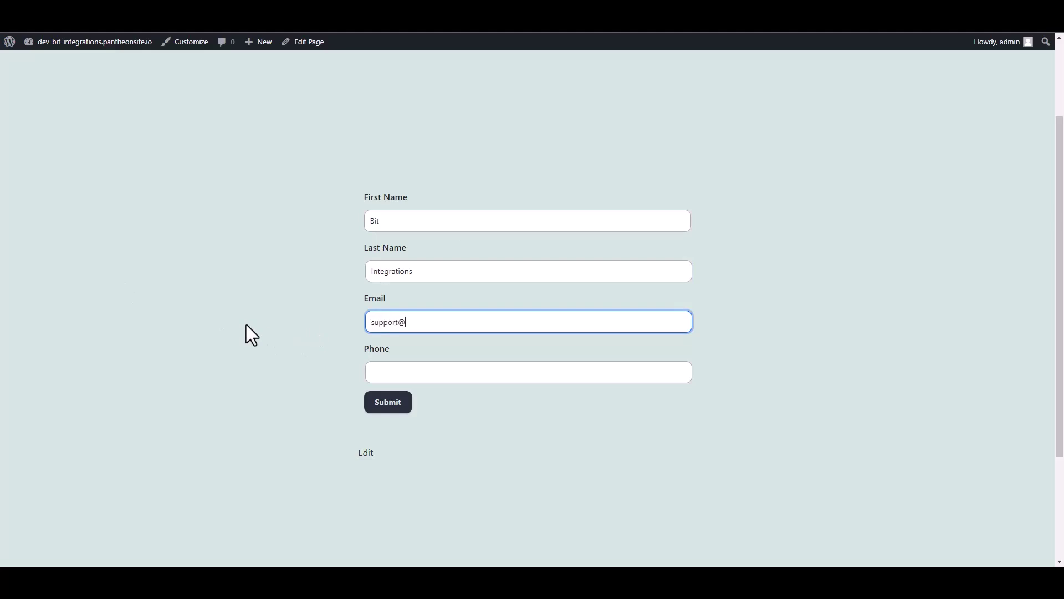
pyautogui.click(387, 369)
pyautogui.write('44455566')
pyautogui.click(391, 403)
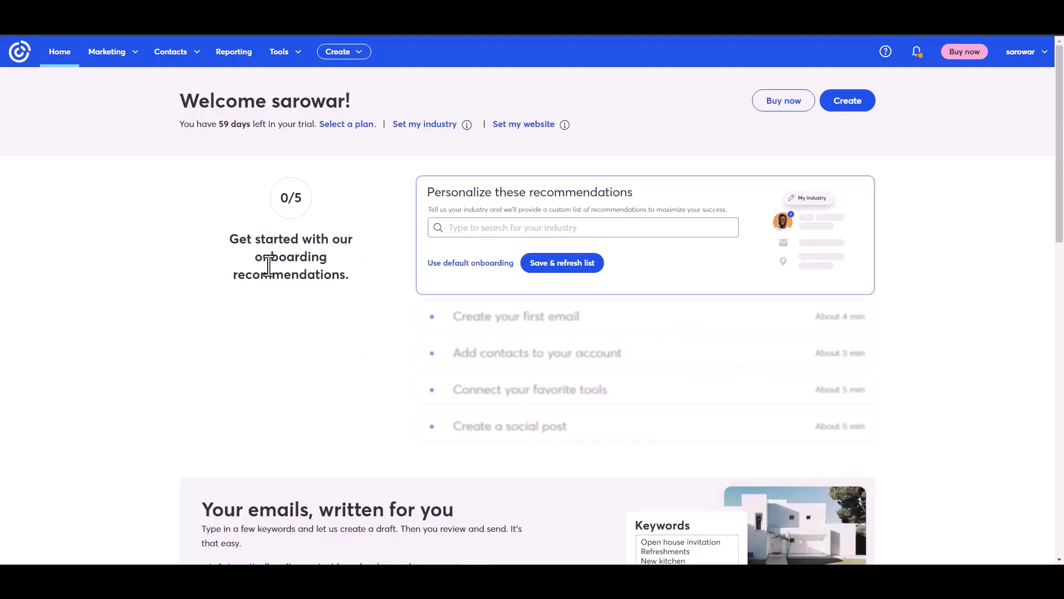
# Choose Contacts > All contacts to find the new subscribed test contact
pyautogui.click(188, 61)
pyautogui.click(159, 82)
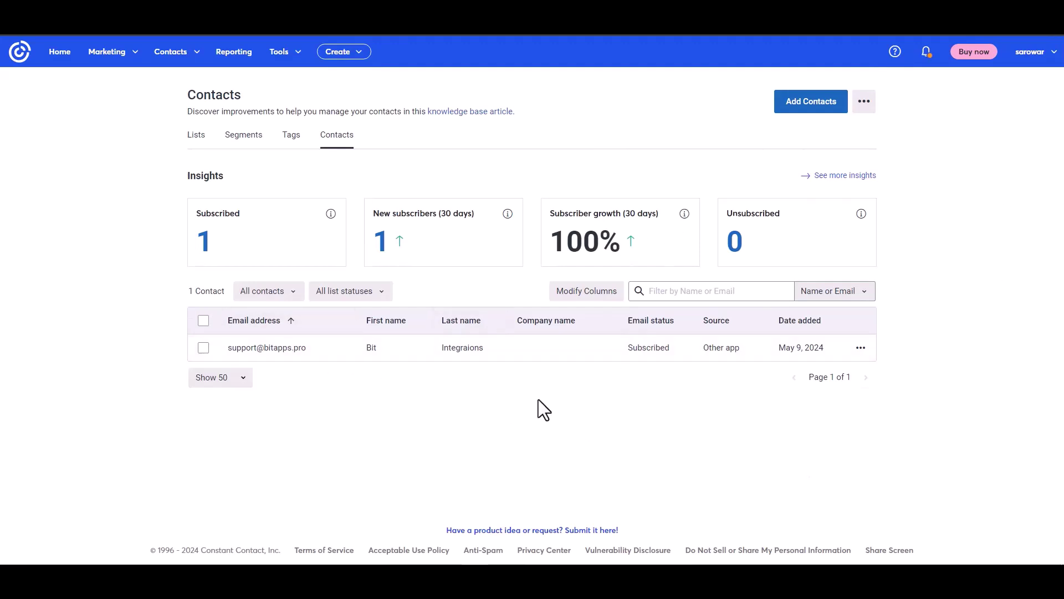
# Open the test contact's Constant Contact details to check its subscribed email, first name and last name
pyautogui.click(277, 348)
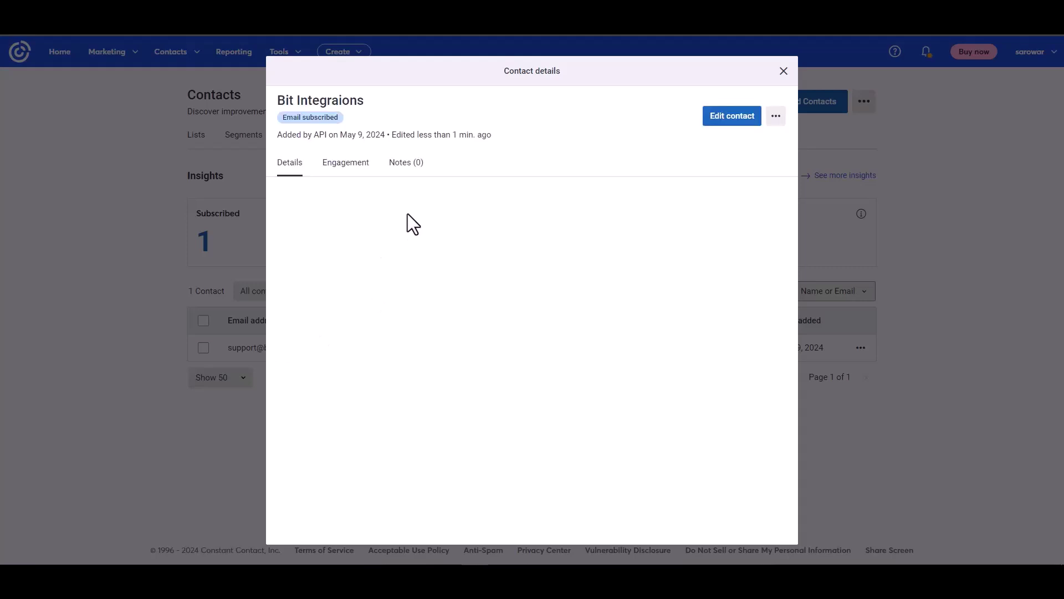
pyautogui.moveTo(280, 134); pyautogui.dragTo(358, 129)
pyautogui.click(436, 304)
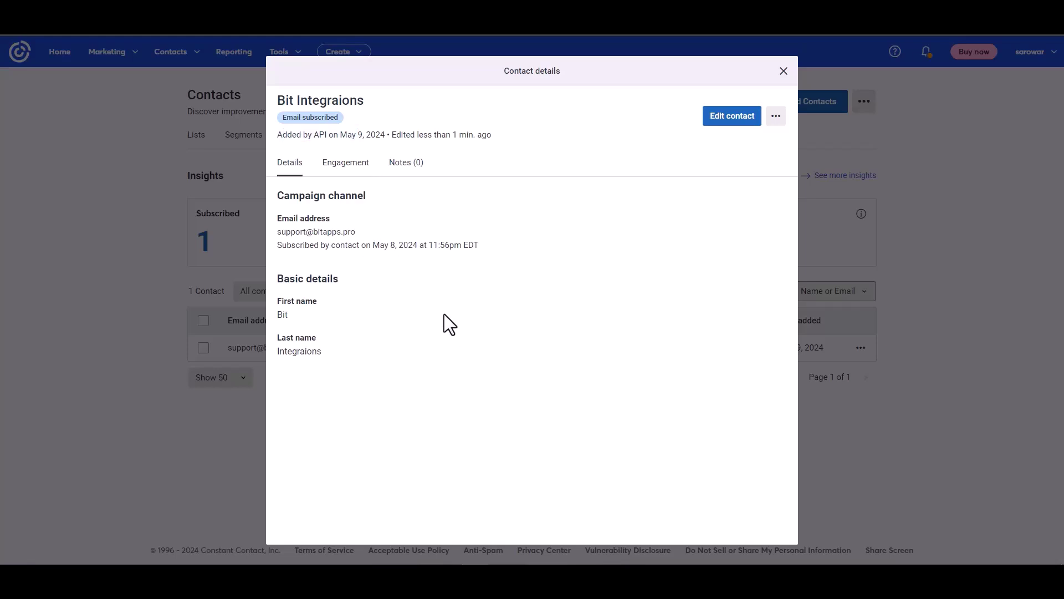